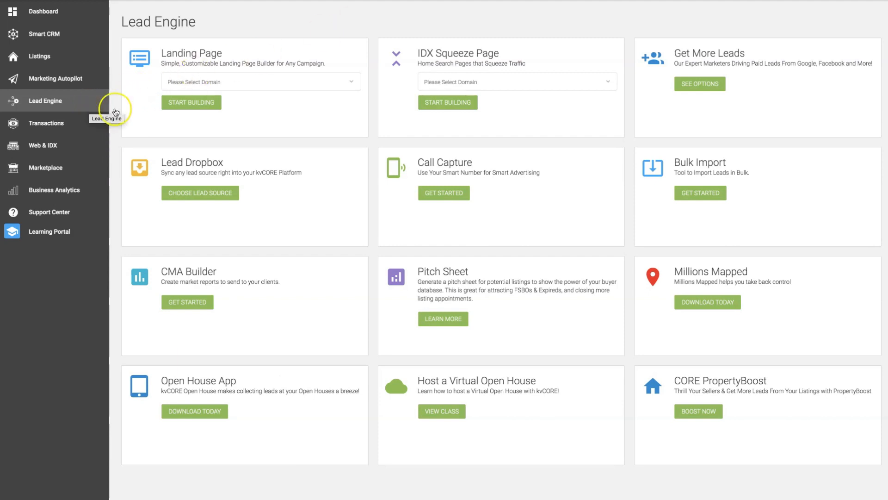
Choose the agent's exprealty.com domain for the IDX Squeeze Page and start building it.
left_click(606, 83)
left_click(528, 107)
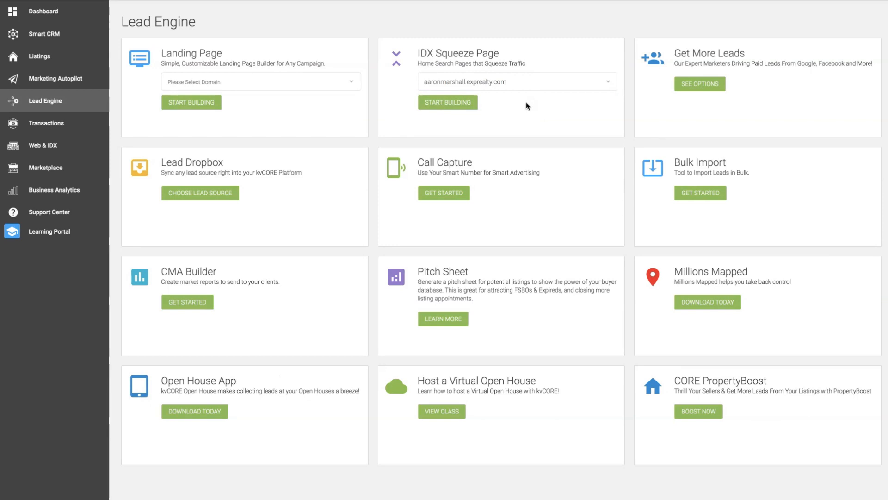
left_click(468, 107)
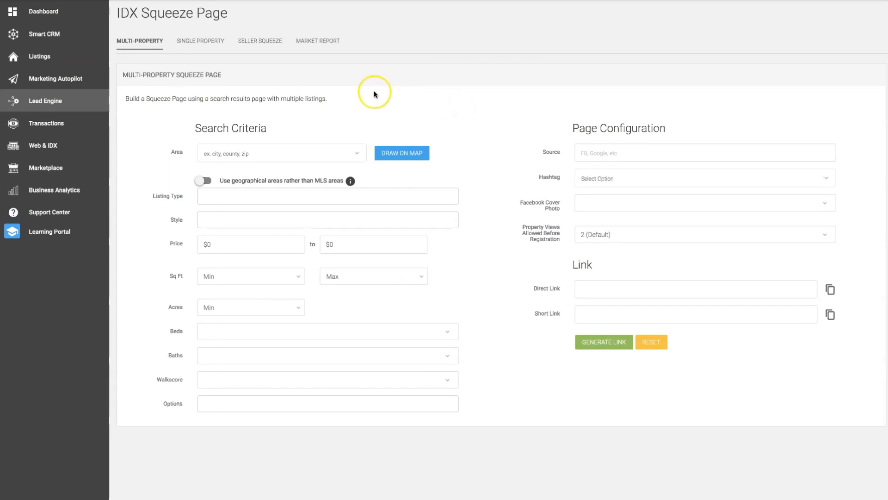
left_click(213, 48)
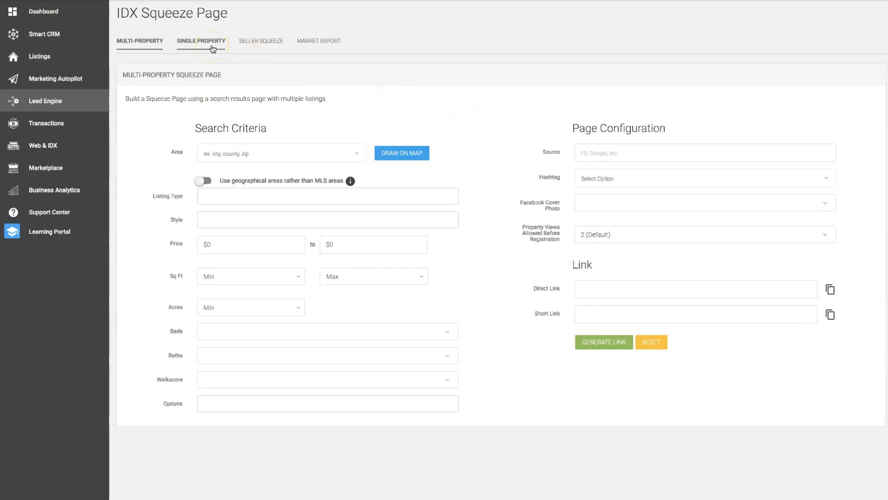
left_click(242, 49)
left_click(306, 49)
left_click(172, 45)
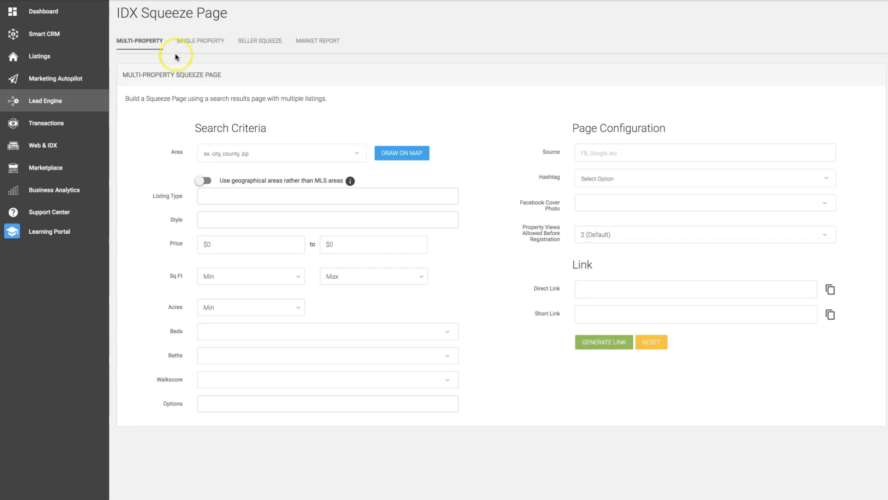
Set the multi-property search area to the city of Charlotte and the listing types to Single Family and Condos.
left_click(263, 151)
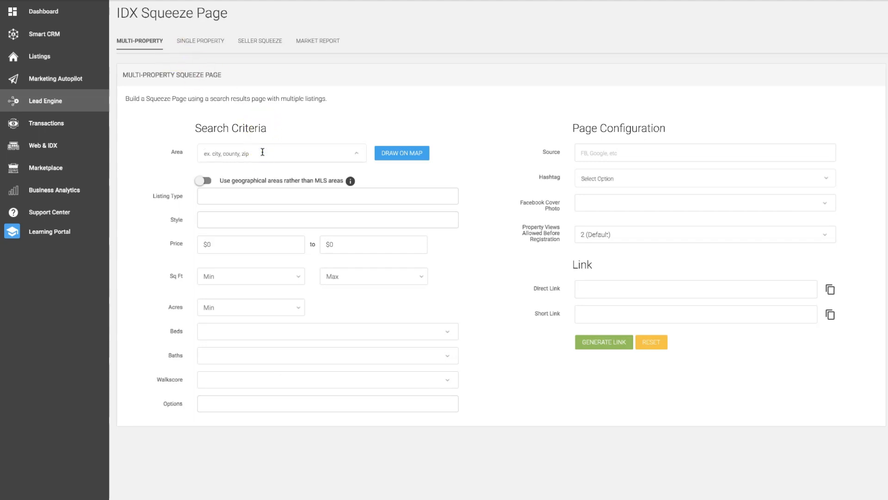
type("Charlotte")
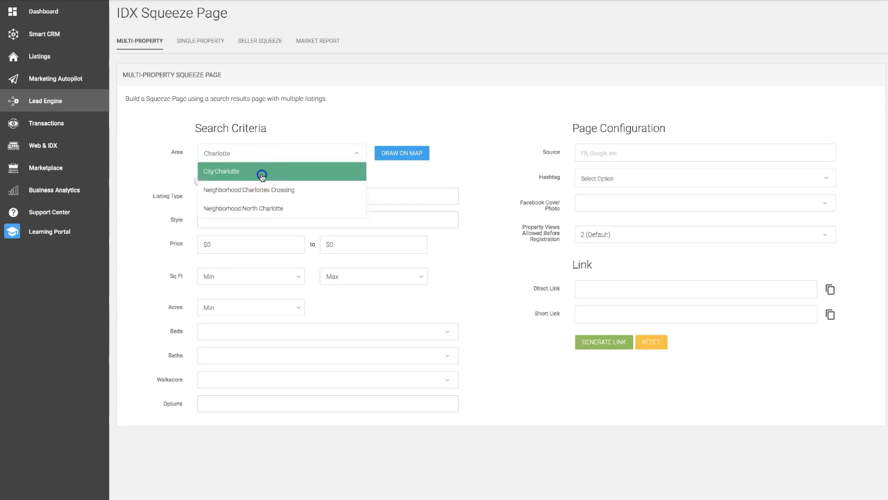
left_click(262, 176)
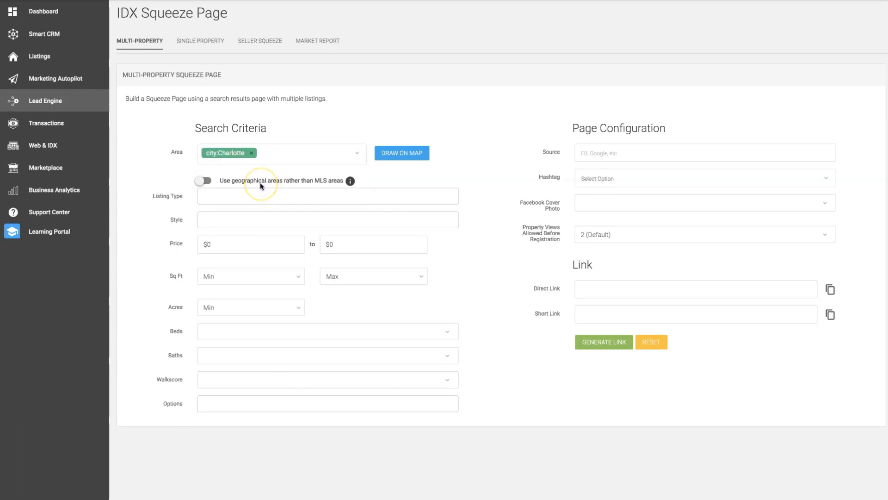
left_click(261, 198)
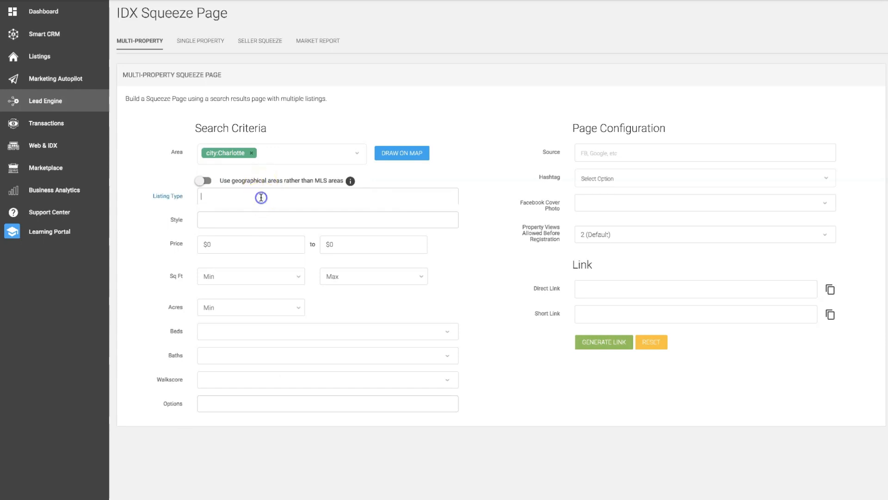
left_click(263, 312)
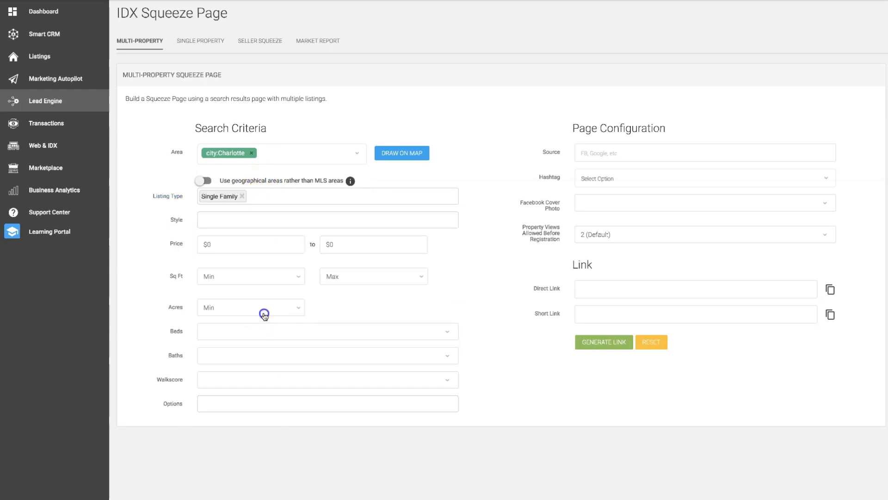
left_click(279, 195)
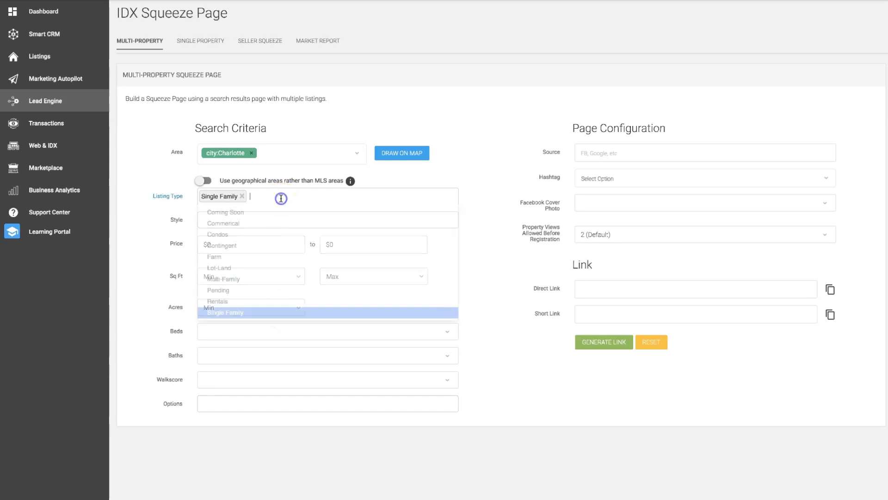
left_click(270, 230)
Set the maximum price to $450,000 and add the Newly Built option to the search criteria.
left_click(368, 244)
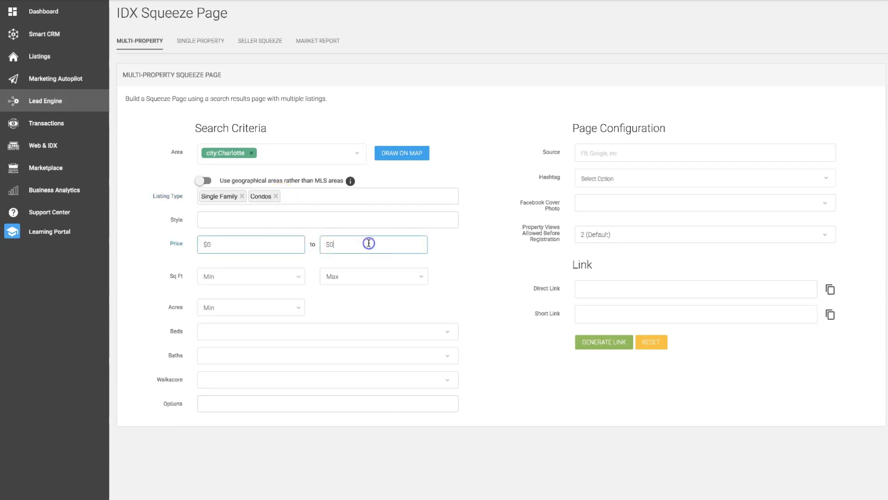
type("450,000")
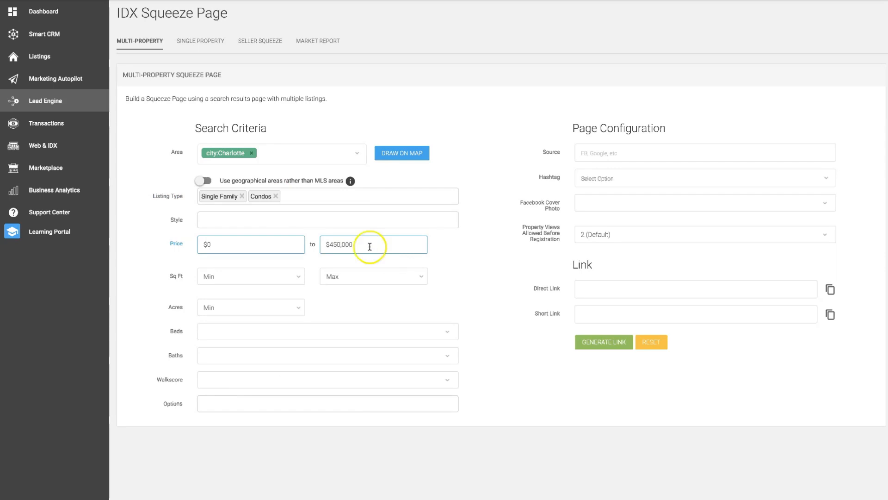
left_click(320, 402)
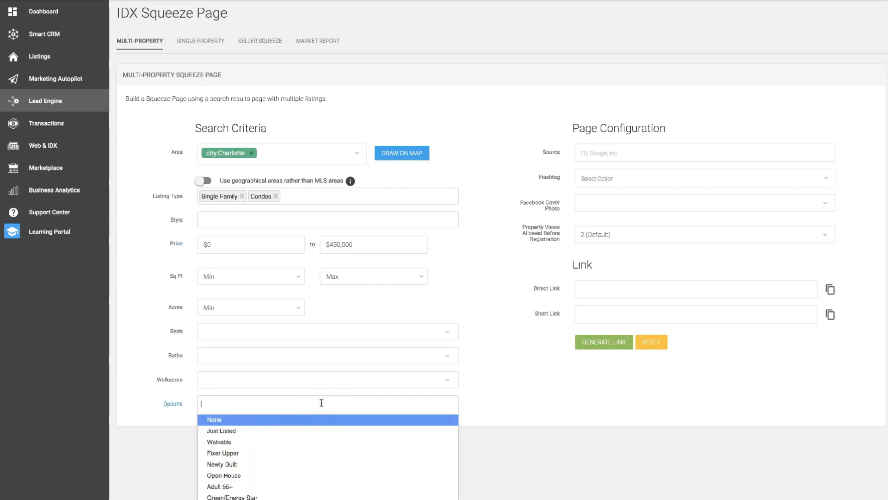
scroll(325, 439, "down", 1)
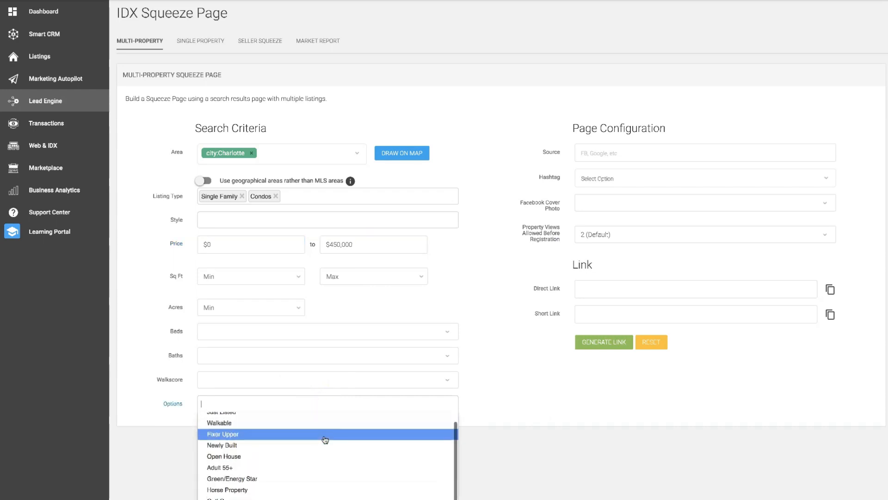
scroll(325, 439, "down", 3)
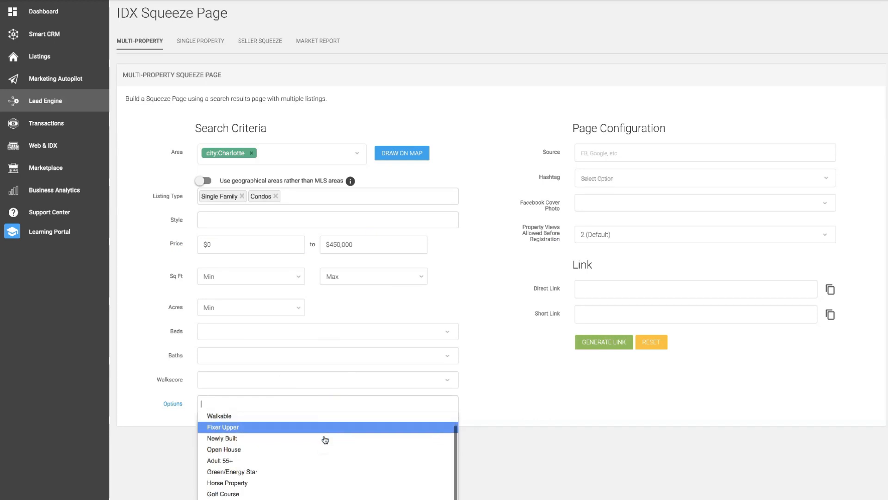
scroll(326, 439, "down", 2)
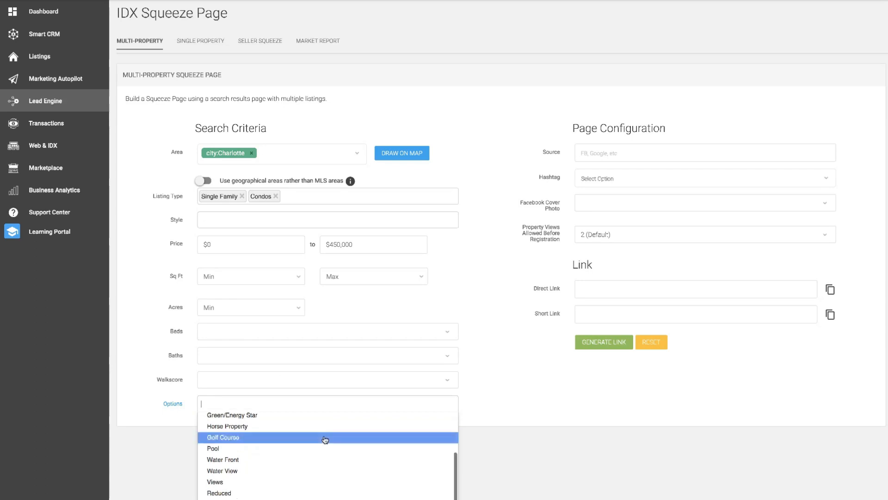
scroll(325, 439, "up", 3)
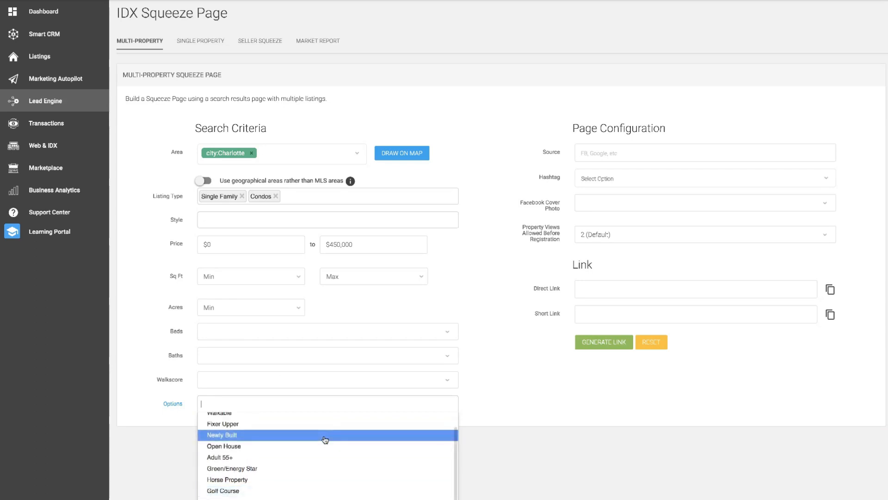
left_click(325, 439)
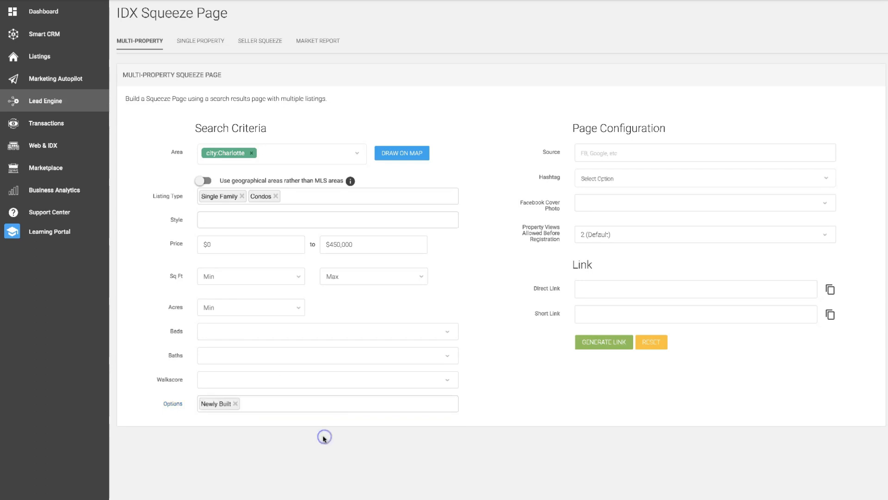
Enter "Charlotte New Construction Squeeze Page Facebook" as the source and add the hashtags Charlotte, newconstruction and $450k-.
left_click(600, 154)
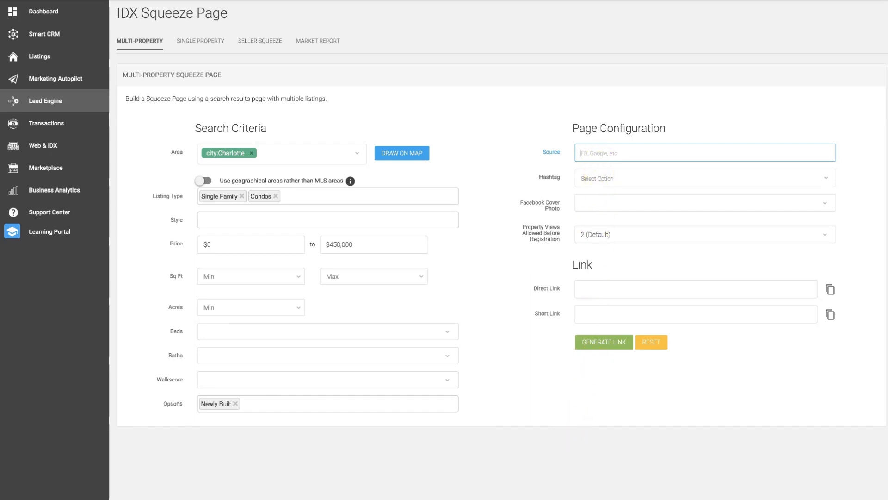
left_click(527, 160)
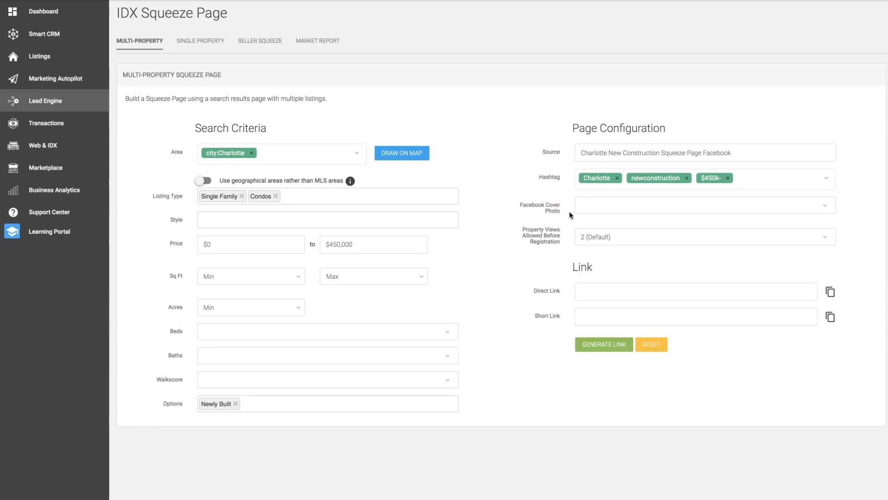
Set the Facebook cover photo to Use Listings From Search Results, with 2 (Default) property views allowed before registration.
left_click(582, 205)
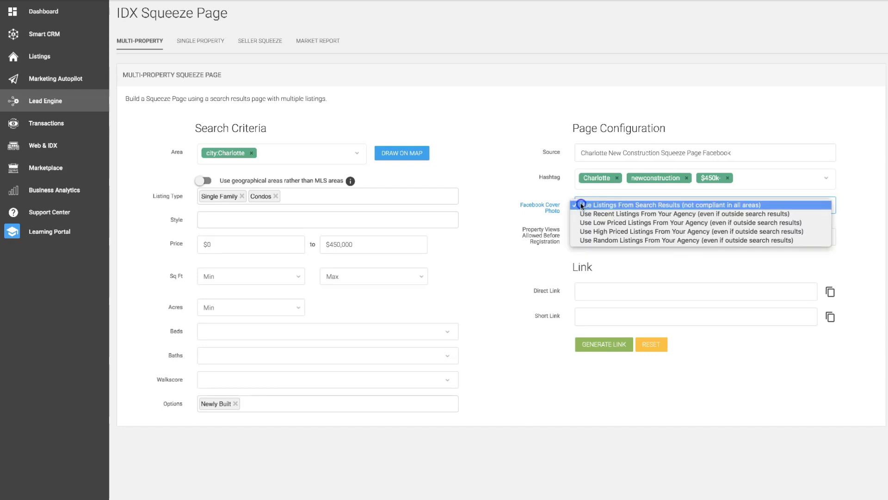
left_click(582, 204)
left_click(582, 205)
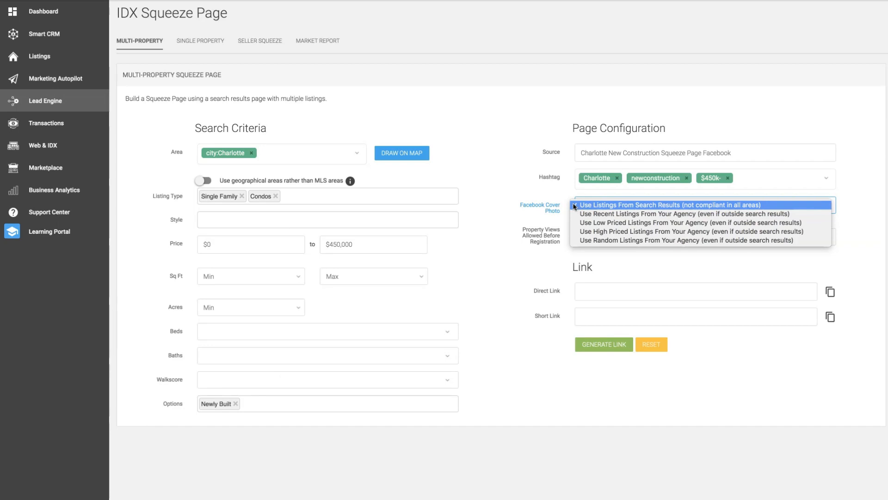
left_click(576, 245)
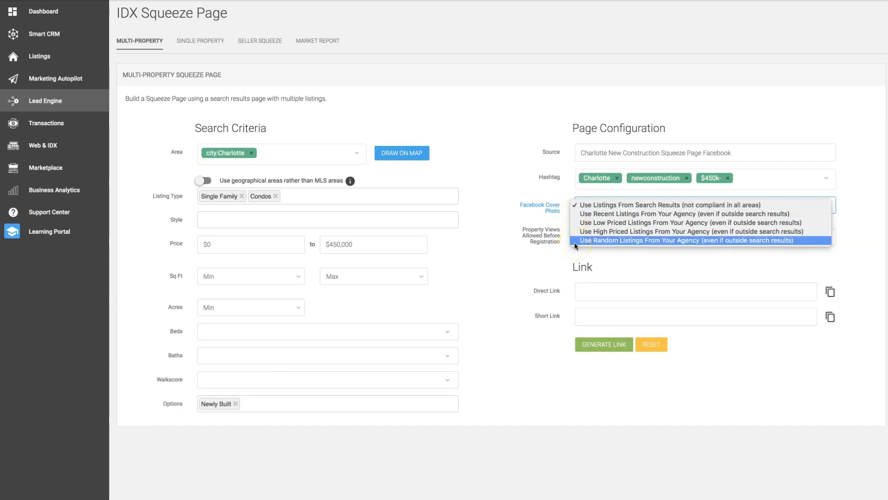
left_click(575, 206)
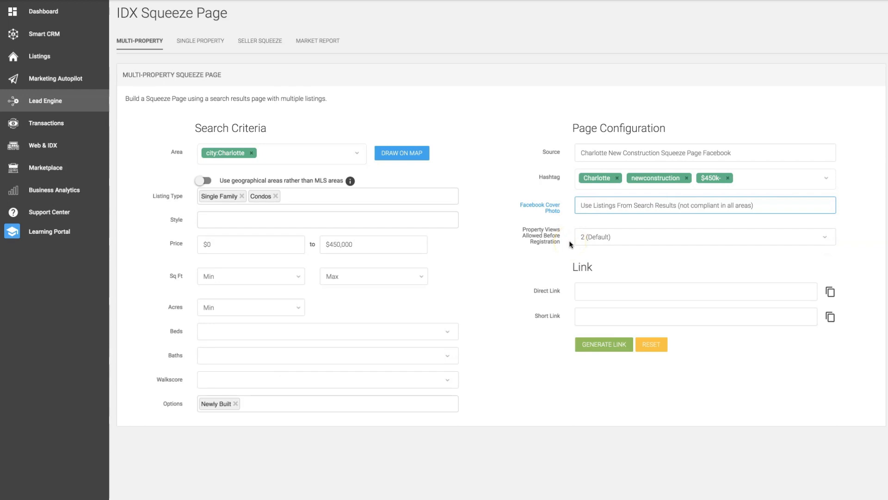
left_click(585, 244)
Generate the squeeze page links and copy the direct link to the clipboard.
left_click(607, 352)
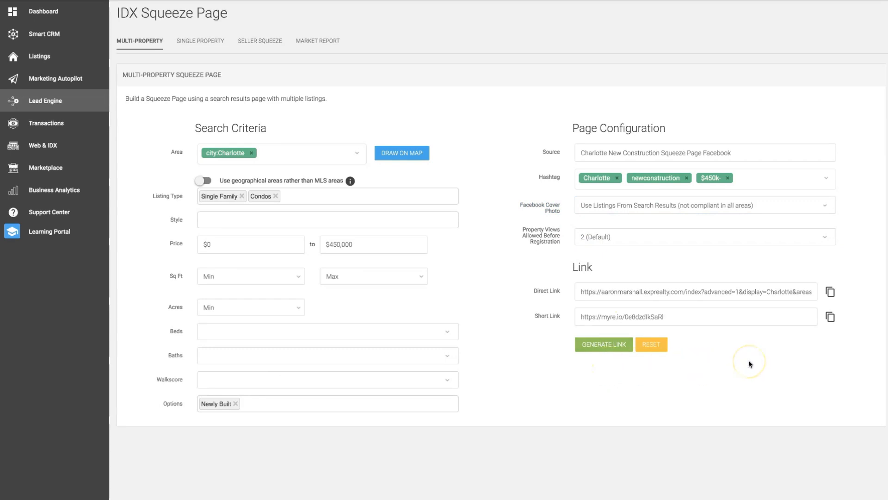
left_click(831, 318)
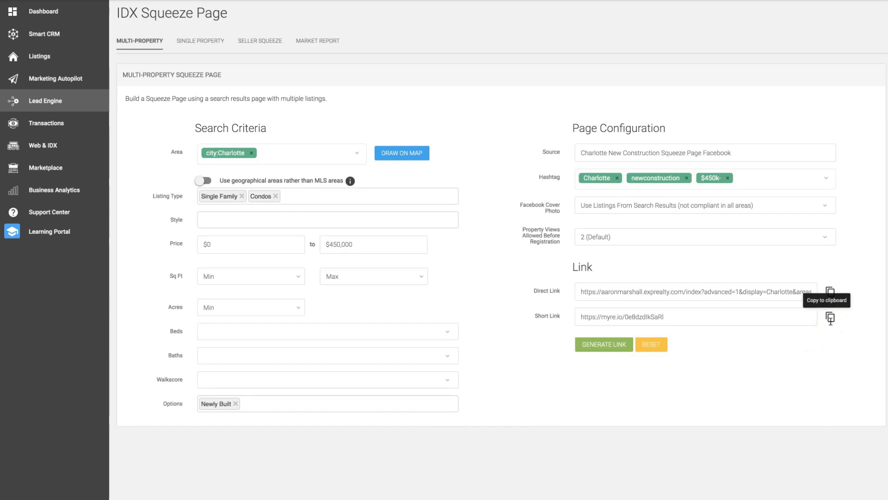
left_click(830, 318)
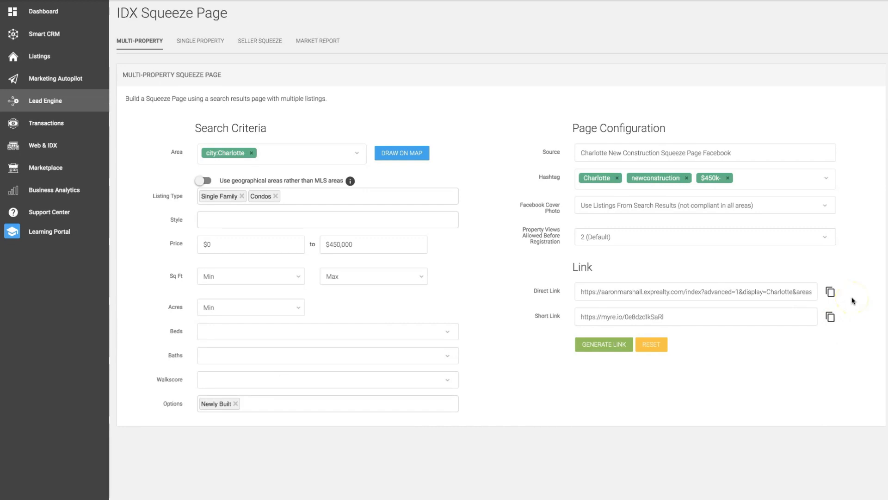
left_click(830, 292)
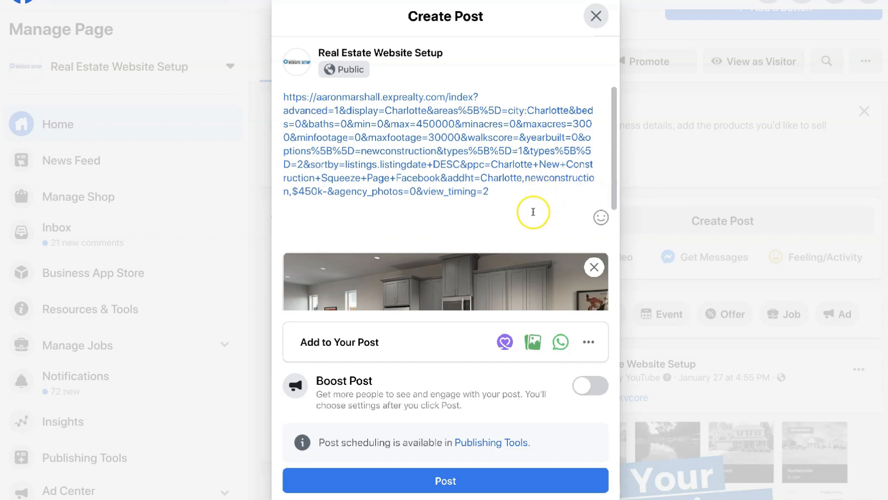
On Facebook, replace the post's pasted link text with "Click Below for a Complete List of NEW CONSTRUCTION Homes in Charlotte Up To $450k!!" and publish it.
scroll(532, 212, "down", 3)
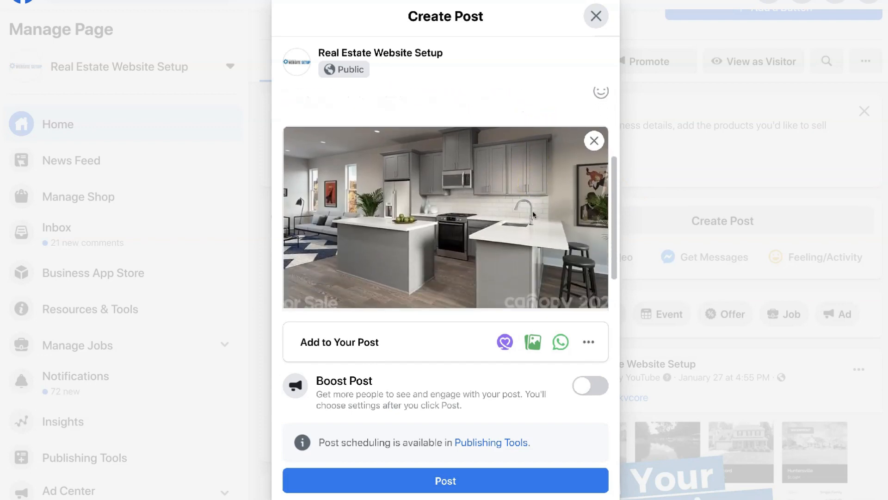
scroll(532, 212, "up", 3)
left_click_drag(531, 211, 283, 99)
key("BackSpace")
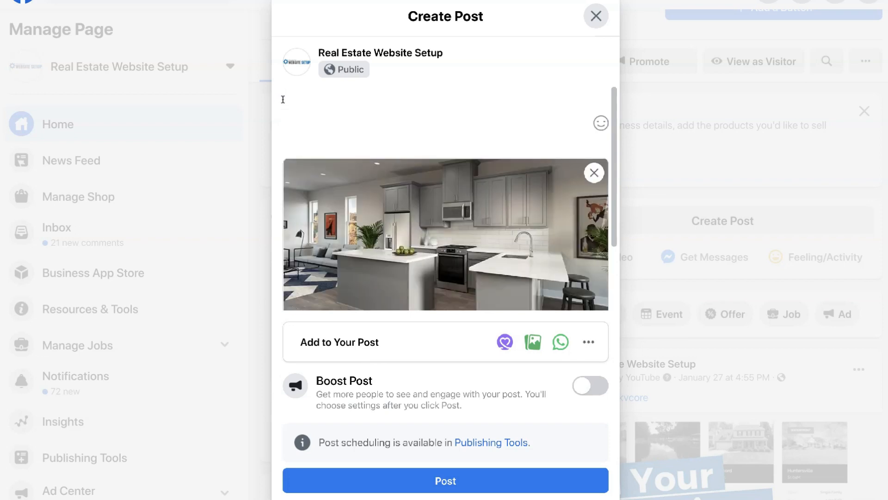
left_click(448, 124)
key("ctrl+v")
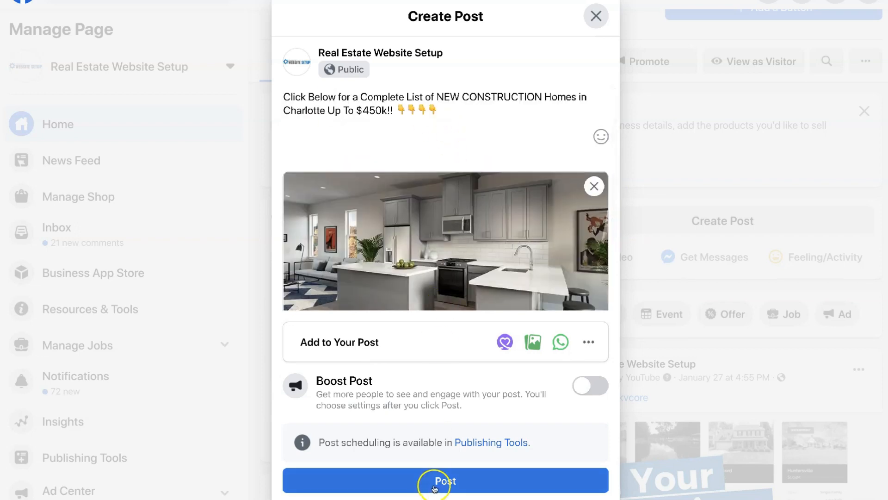
left_click(435, 485)
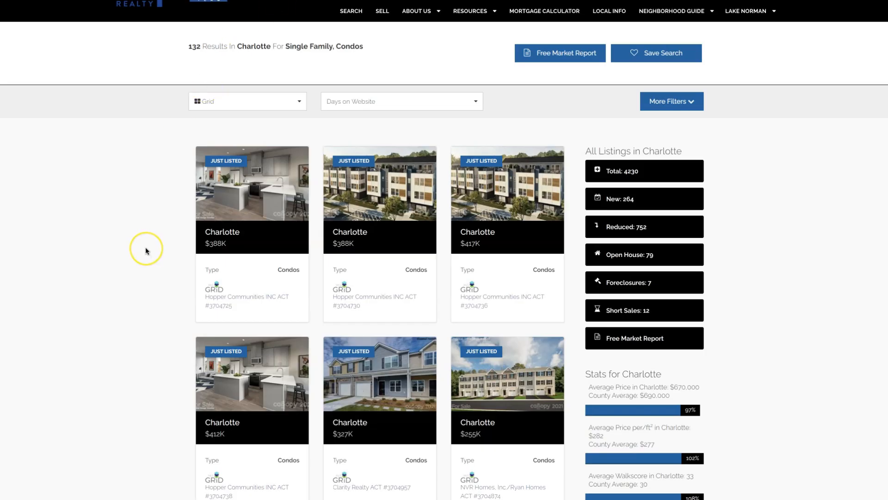
Look through the Charlotte results on the squeeze page, then view the first listing and advance to the next property.
scroll(147, 250, "down", 1)
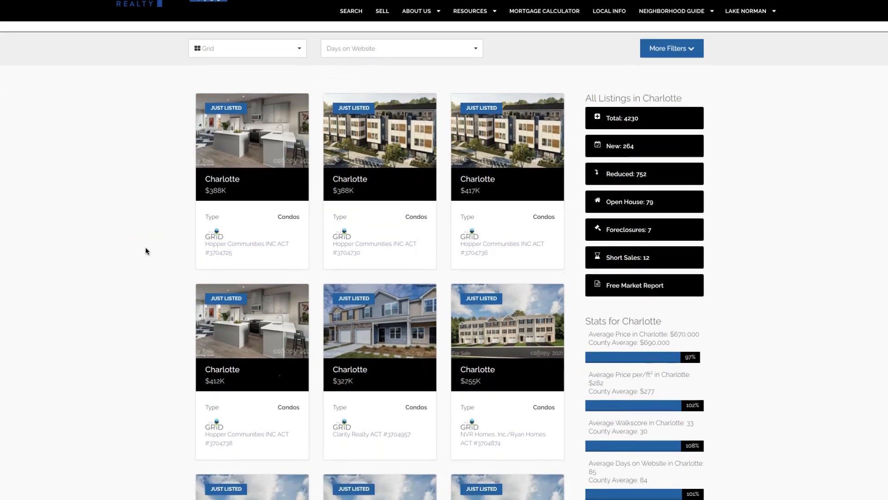
scroll(146, 250, "down", 3)
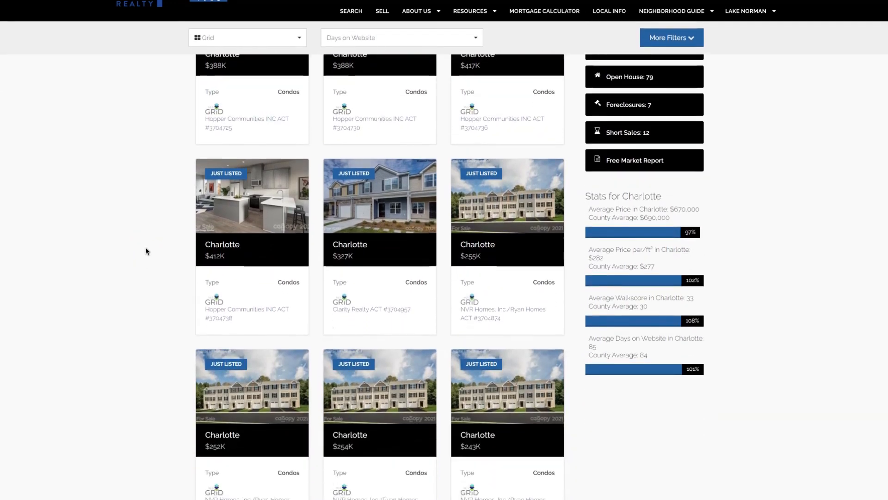
scroll(145, 249, "down", 4)
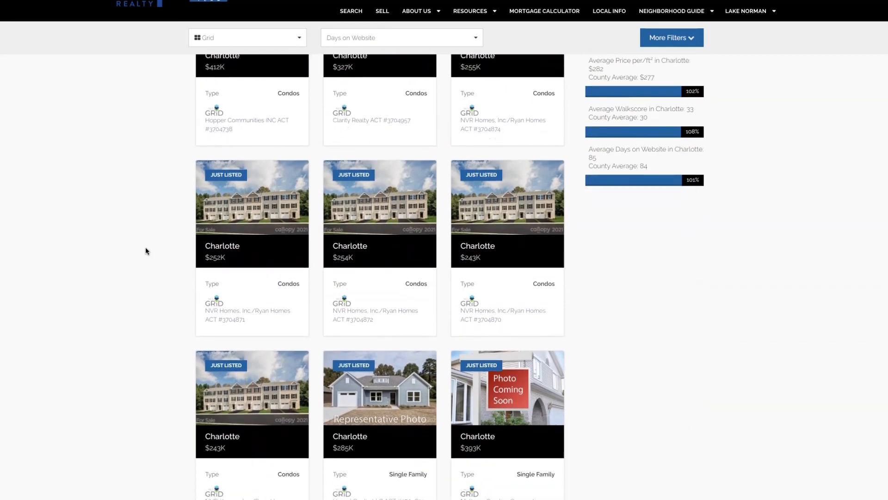
scroll(145, 250, "up", 3)
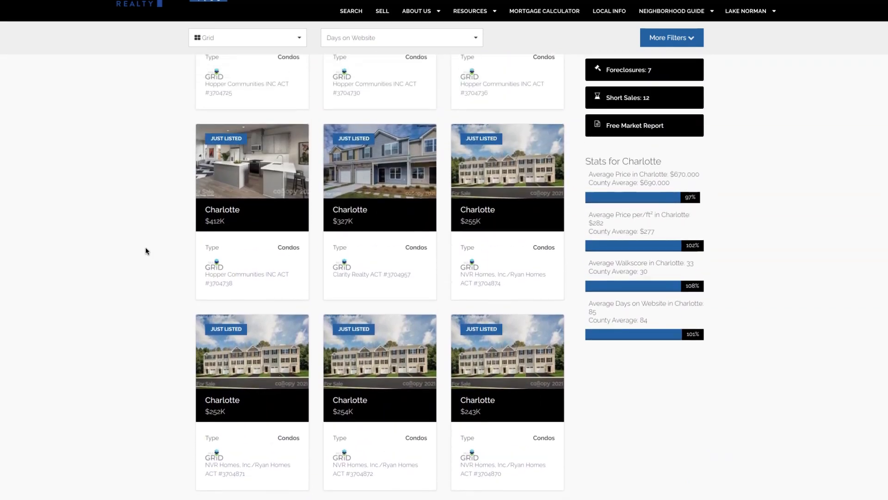
scroll(145, 250, "up", 4)
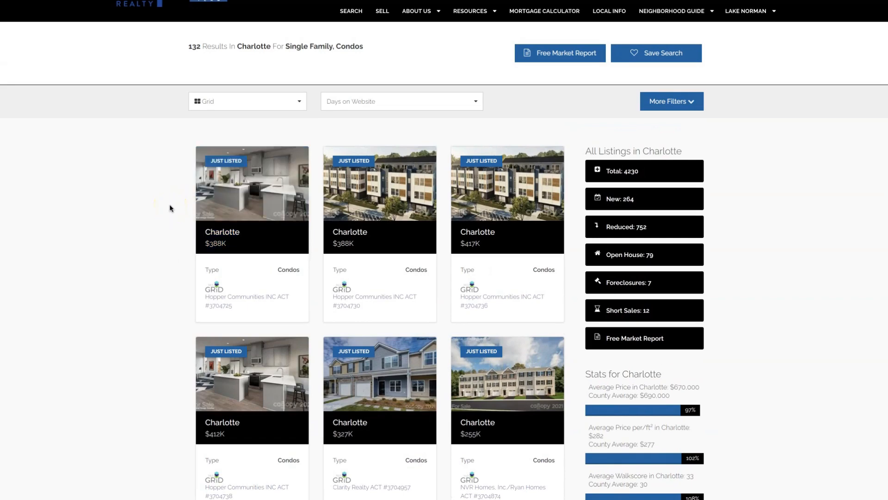
mouse_move(238, 181)
left_click(237, 163)
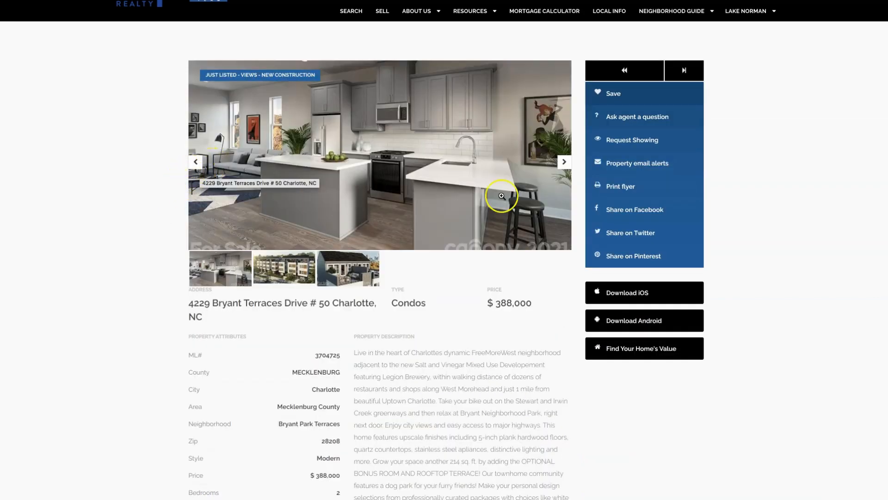
left_click(690, 72)
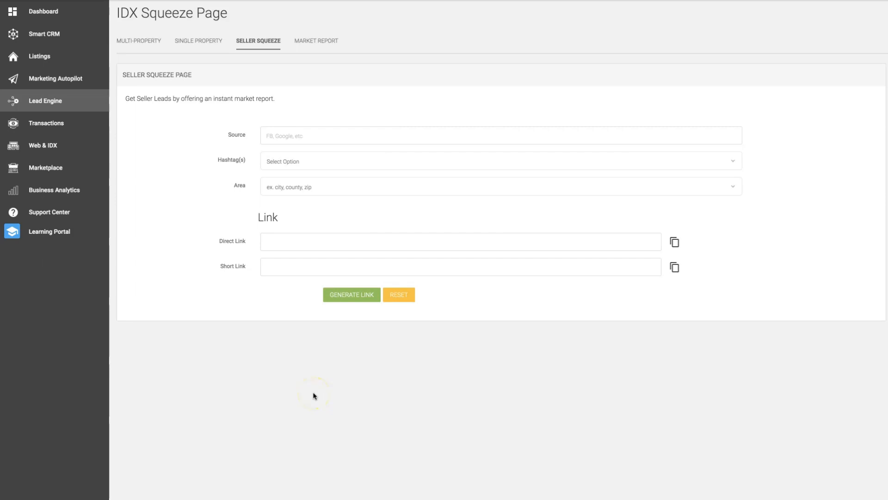
In kvCORE, open the Source field of the Seller Squeeze page for editing.
left_click(304, 138)
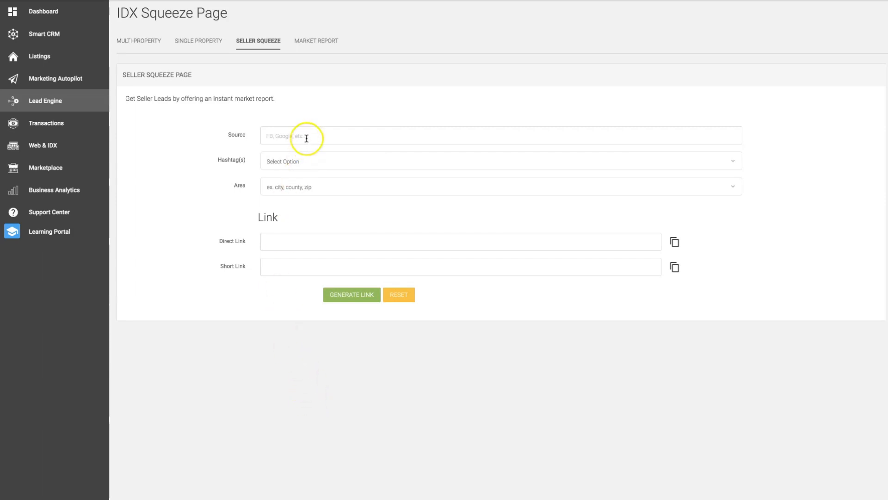